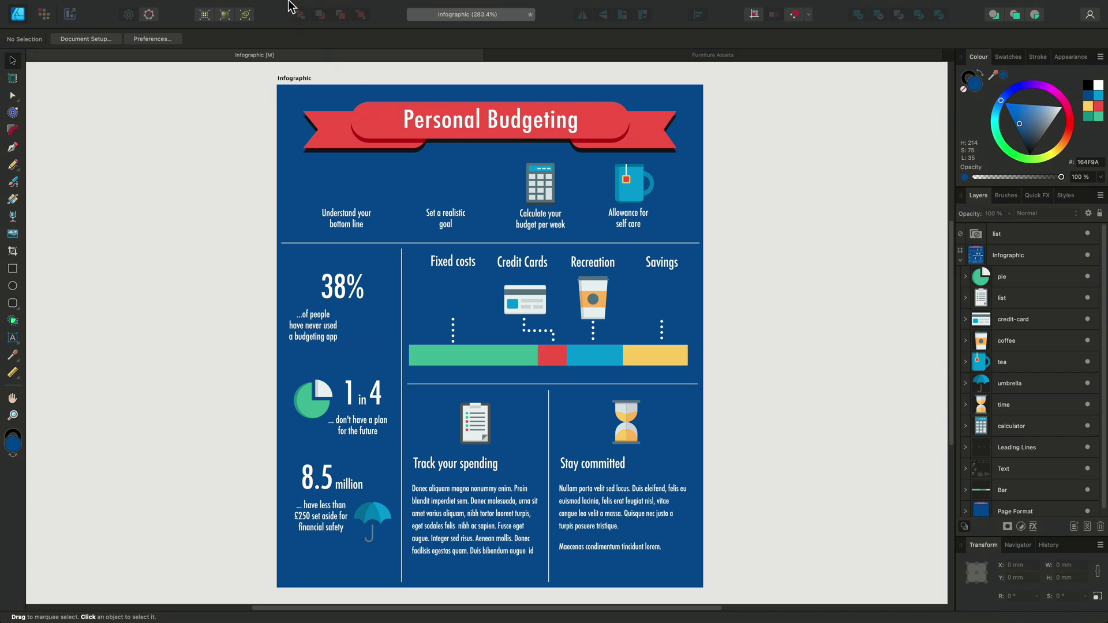
- Show the Assets panel as a floating, resized panel and open its collection list
{"action": "left_click", "coordinate": [307, 9]}
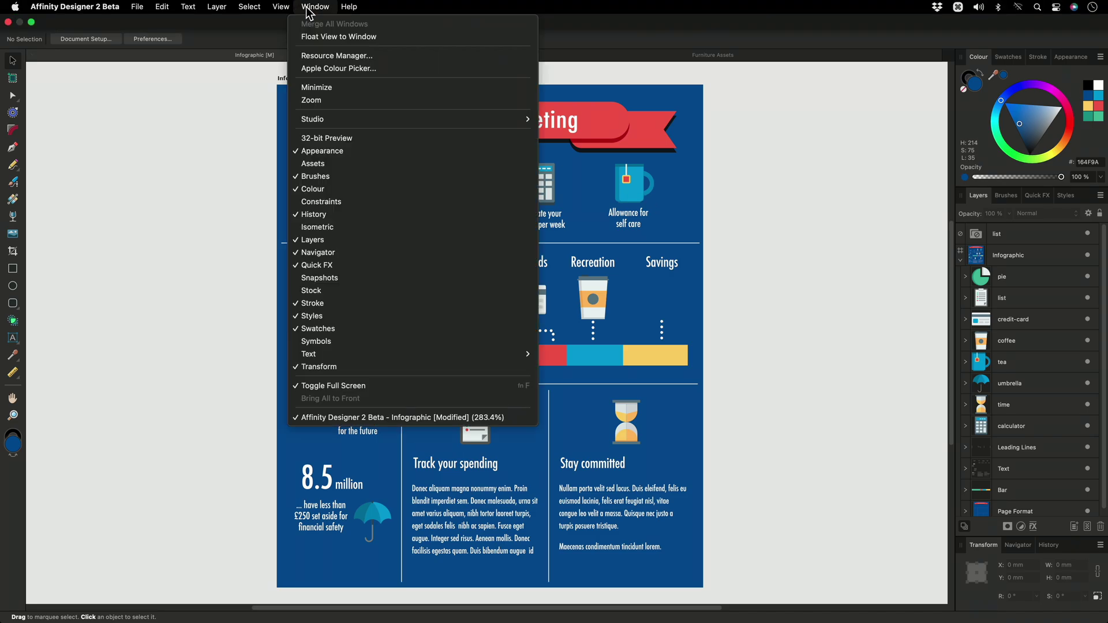
{"action": "left_click", "coordinate": [349, 164]}
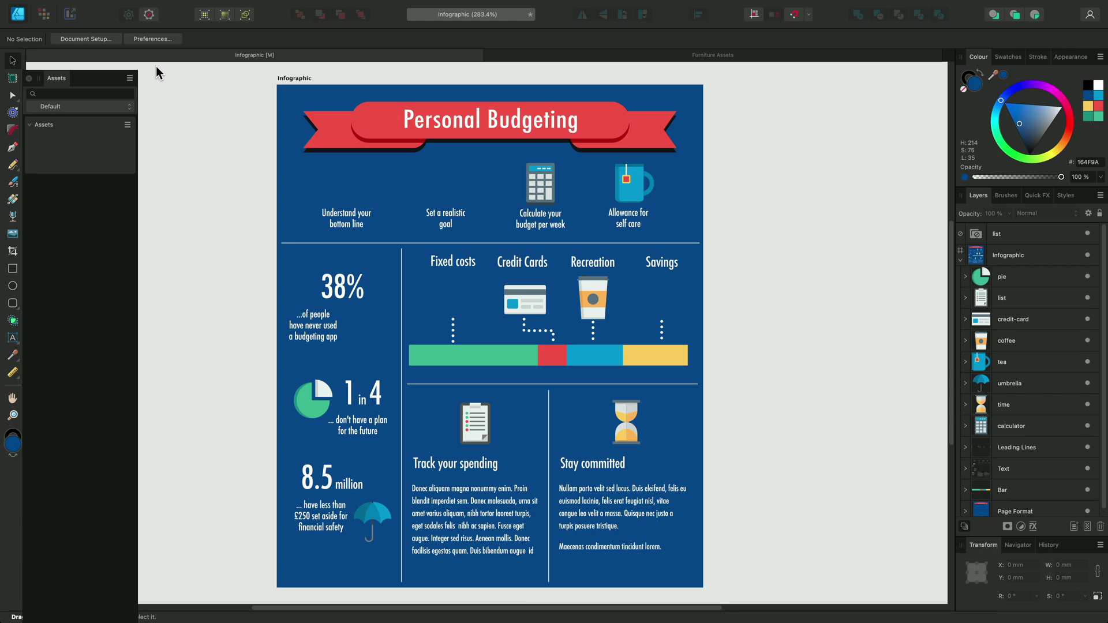
{"action": "left_click_drag", "start_coordinate": [201, 25], "coordinate": [260, 95]}
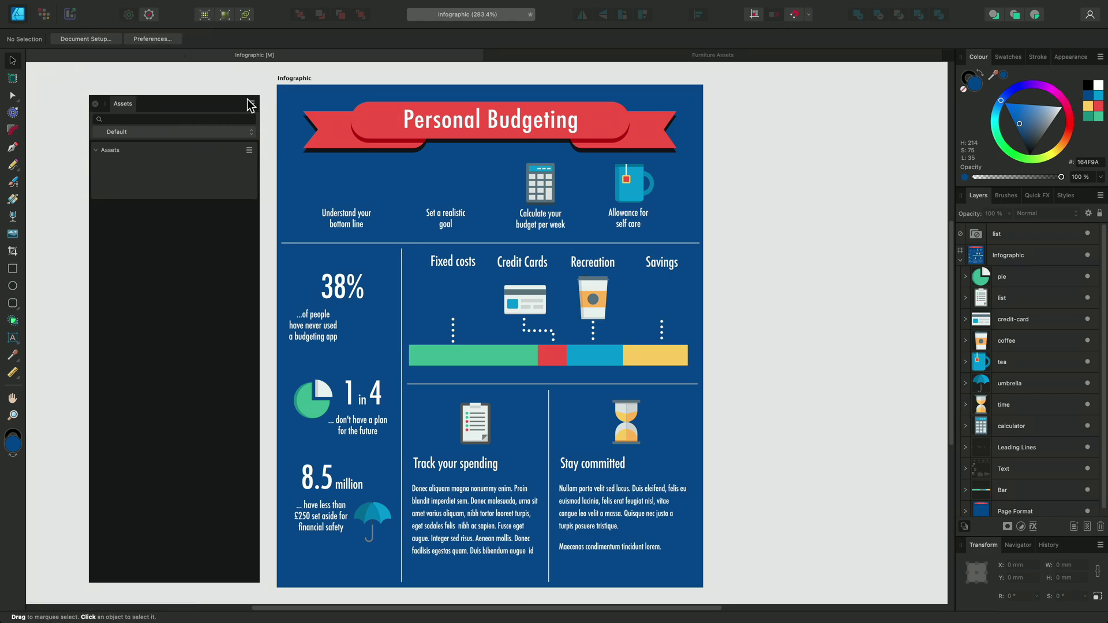
{"action": "left_click", "coordinate": [227, 133]}
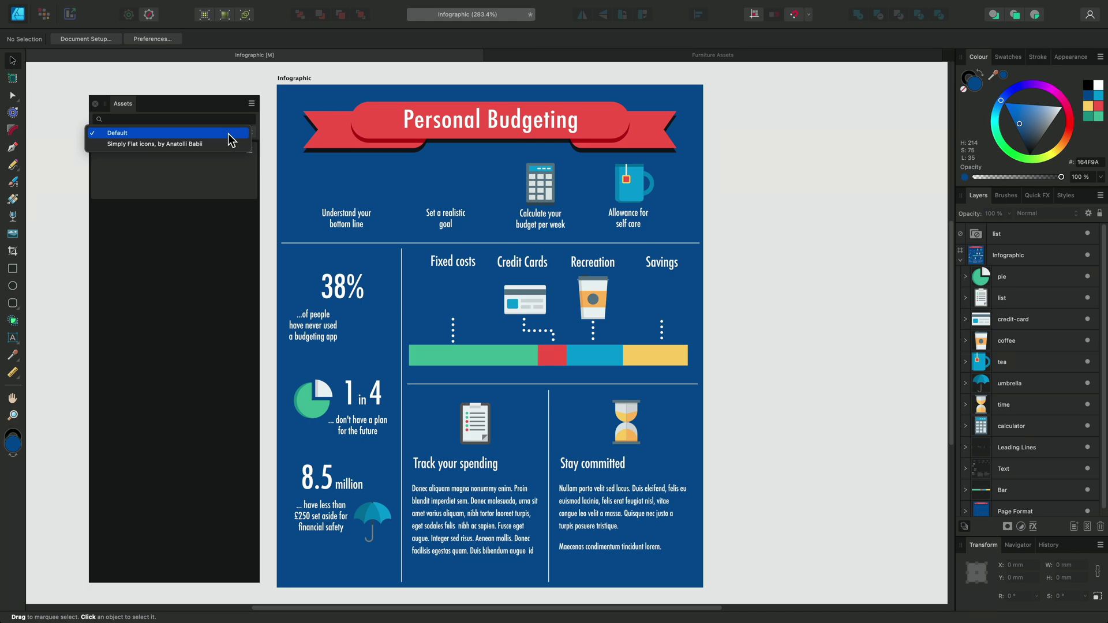
- Switch to Simply Flat icons and place person, target, coin and piggy-bank icons above their captions
{"action": "left_click", "coordinate": [231, 143]}
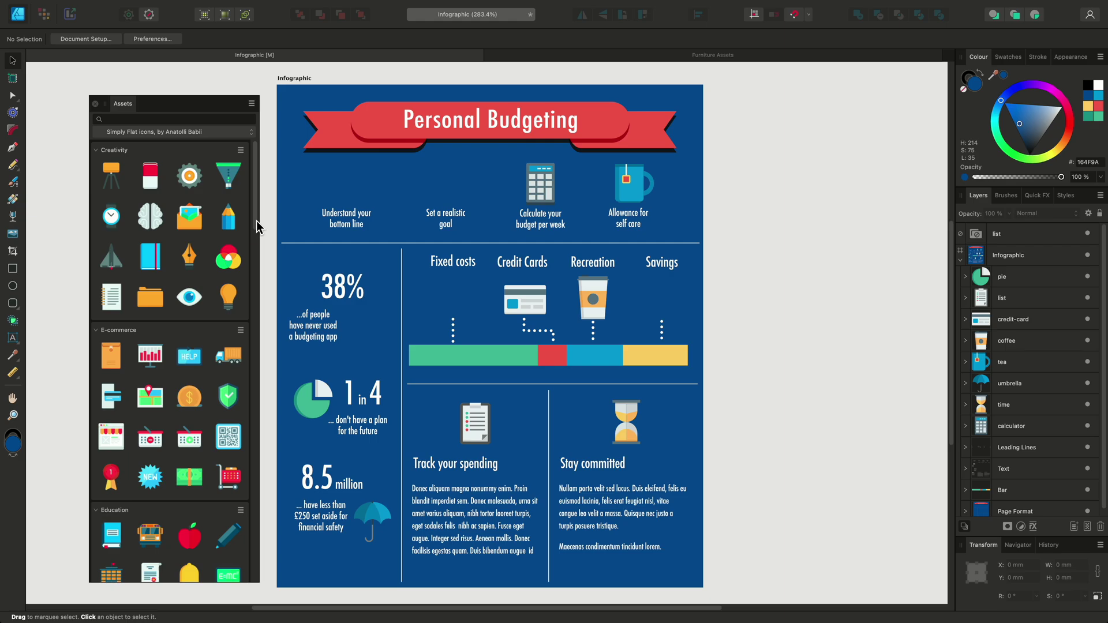
{"action": "left_click_drag", "start_coordinate": [258, 225], "coordinate": [258, 374]}
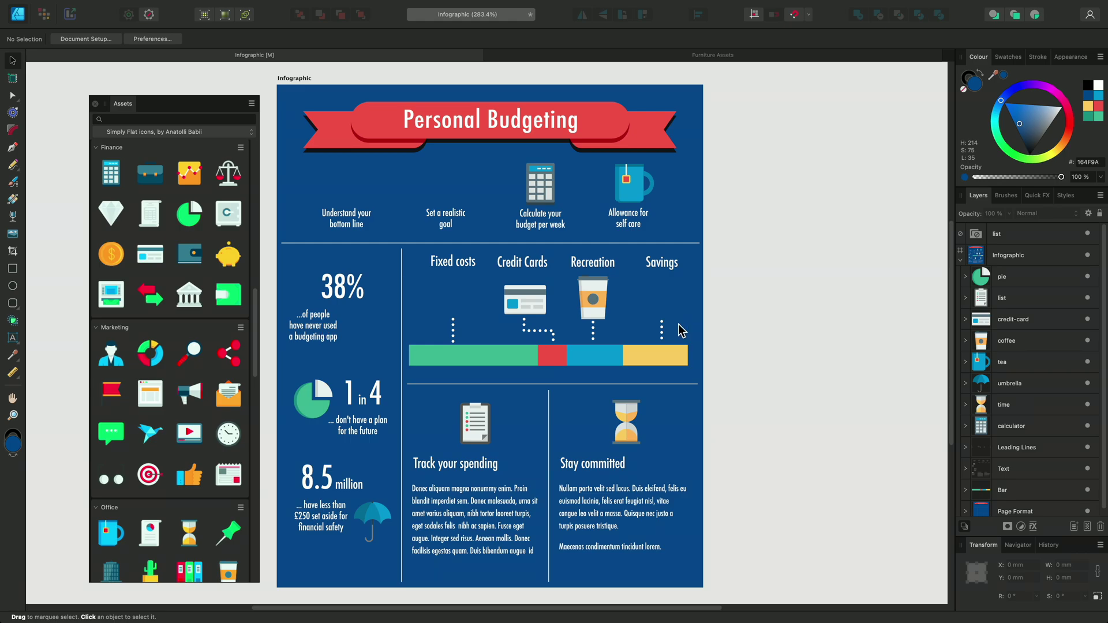
{"action": "left_click_drag", "start_coordinate": [114, 361], "coordinate": [348, 190]}
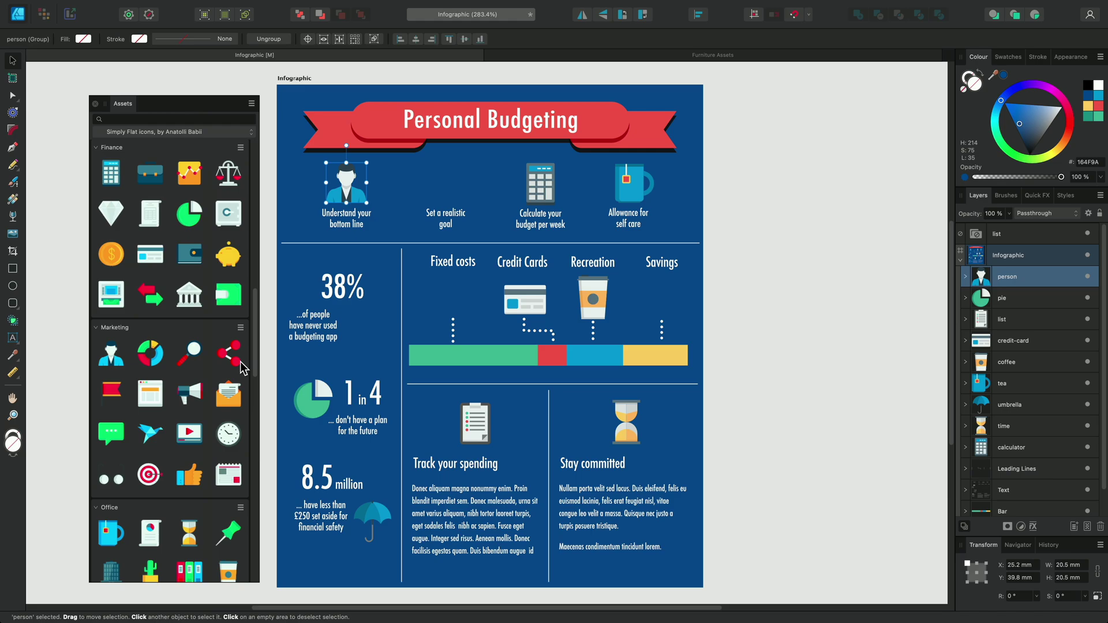
{"action": "left_click_drag", "start_coordinate": [152, 479], "coordinate": [443, 195]}
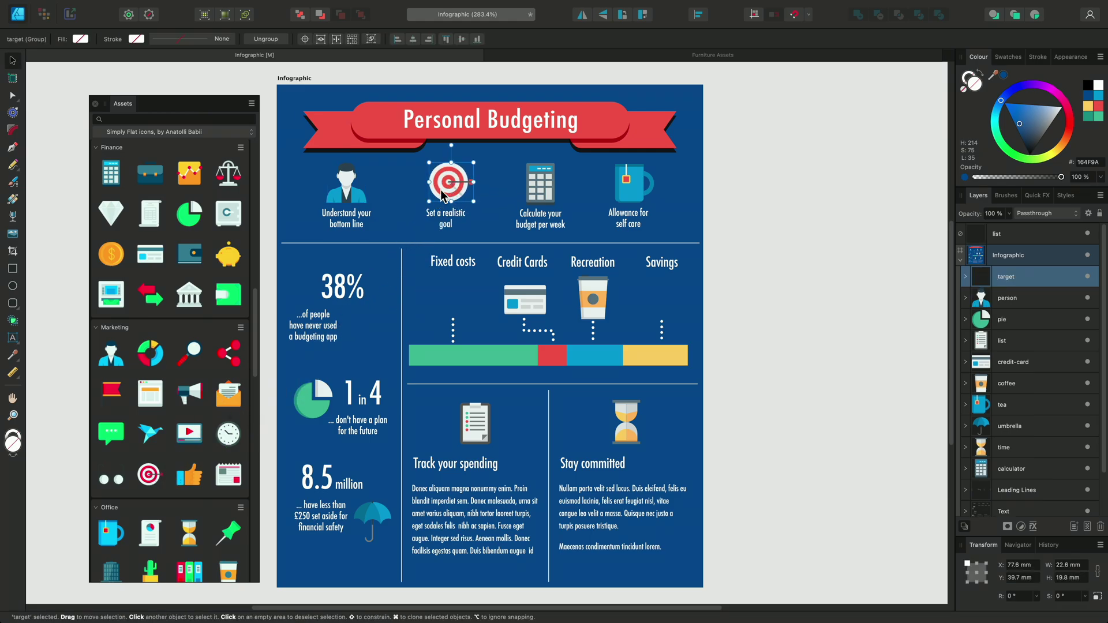
{"action": "left_click_drag", "start_coordinate": [111, 254], "coordinate": [452, 293]}
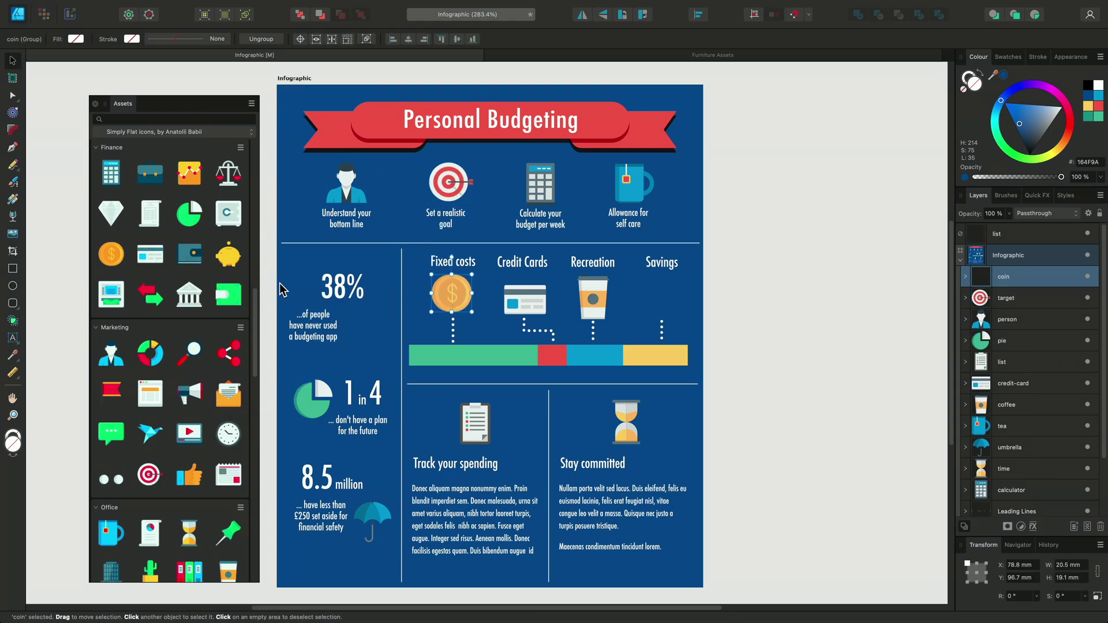
{"action": "left_click_drag", "start_coordinate": [228, 255], "coordinate": [664, 299]}
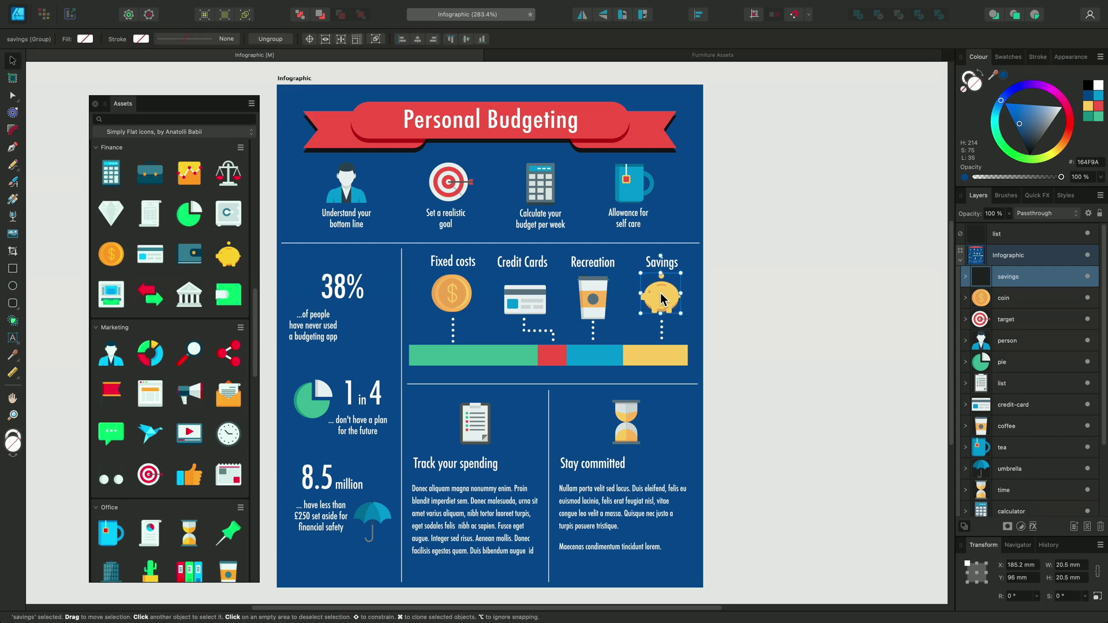
- Place the bar-chart icon from further down the set beside 38%
{"action": "scroll", "coordinate": [237, 434], "scroll_direction": "down", "scroll_amount": 6}
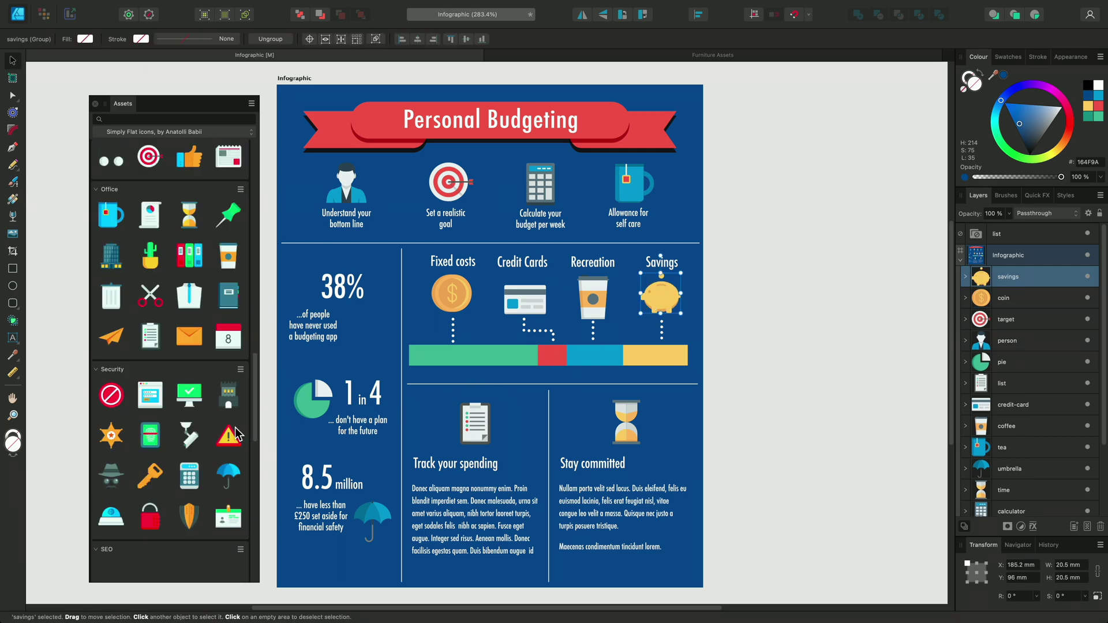
{"action": "scroll", "coordinate": [237, 434], "scroll_direction": "down", "scroll_amount": 10}
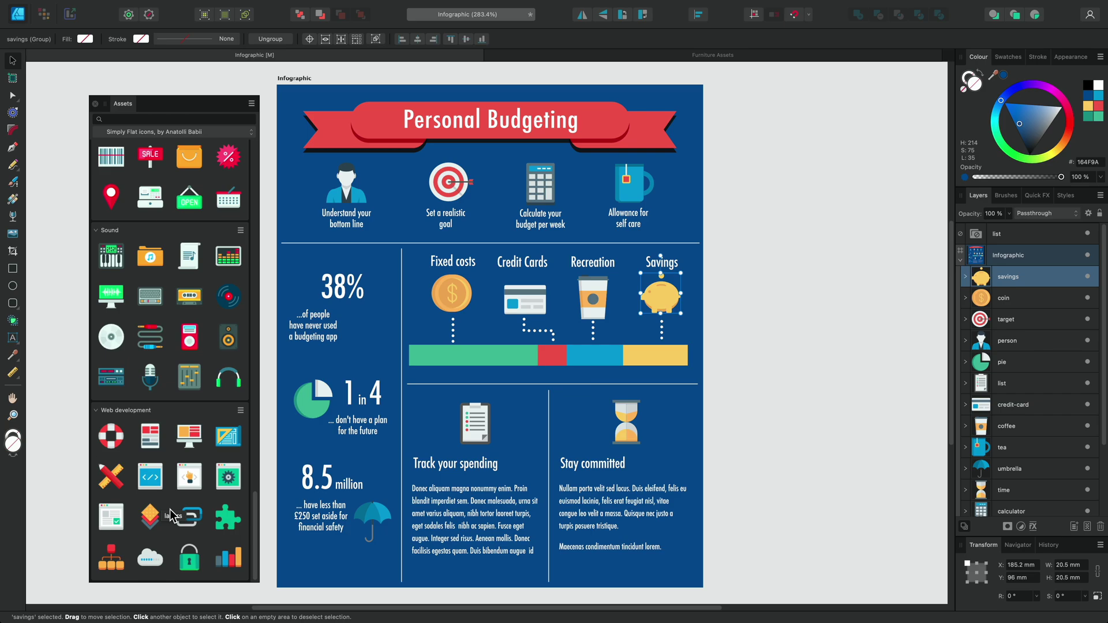
{"action": "left_click_drag", "start_coordinate": [228, 559], "coordinate": [369, 334]}
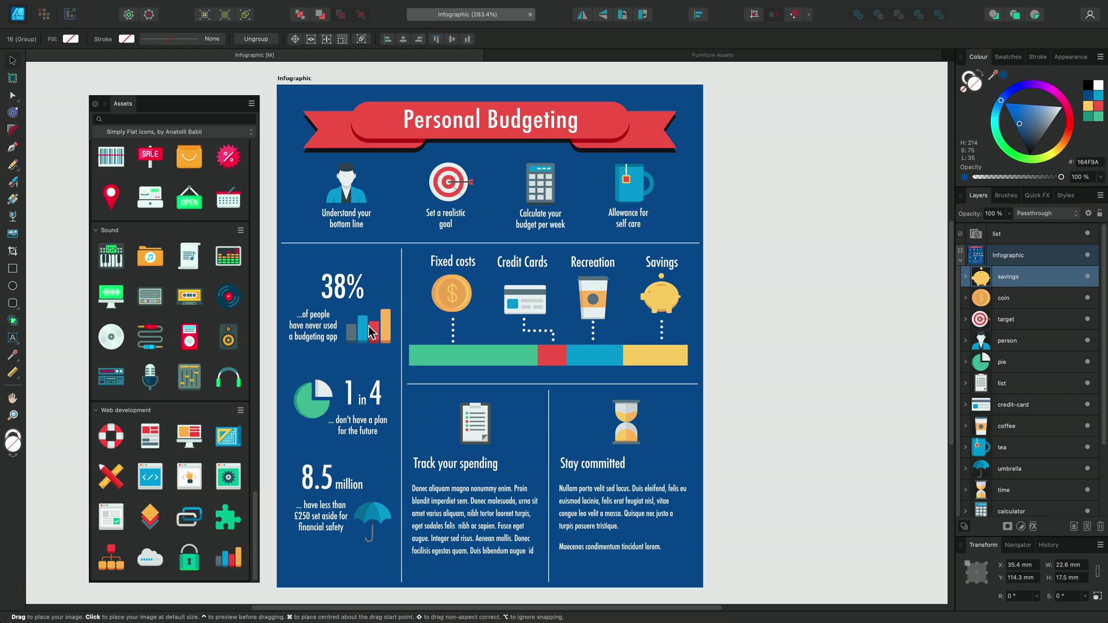
- Recolour the grey bar's two shapes in the chart icon green and teal
{"action": "double_click", "coordinate": [355, 337]}
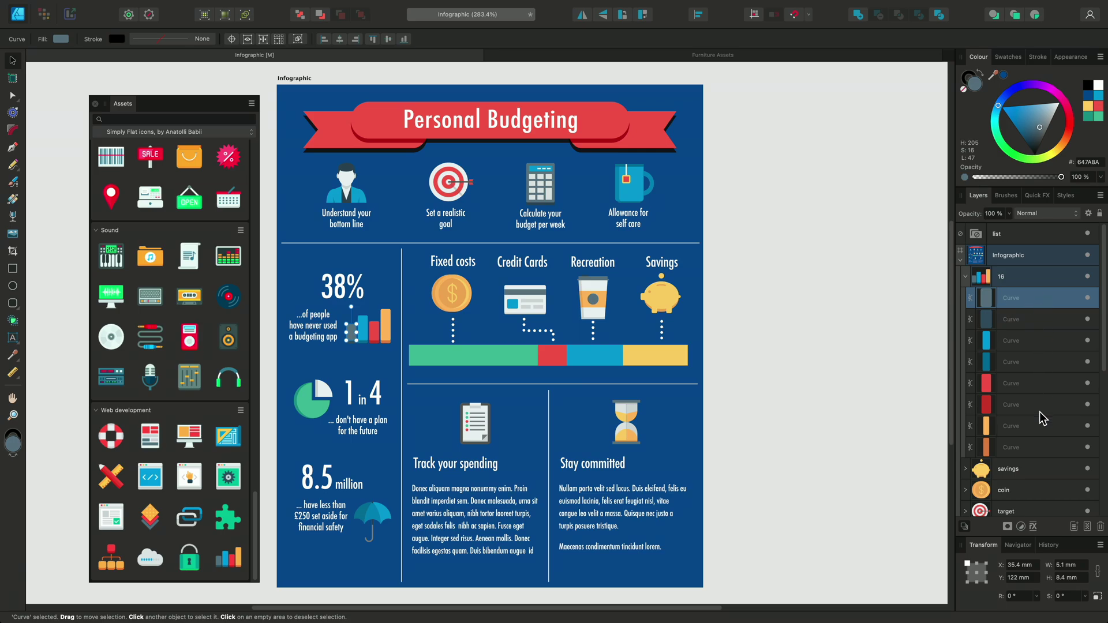
{"action": "left_click", "coordinate": [1099, 116]}
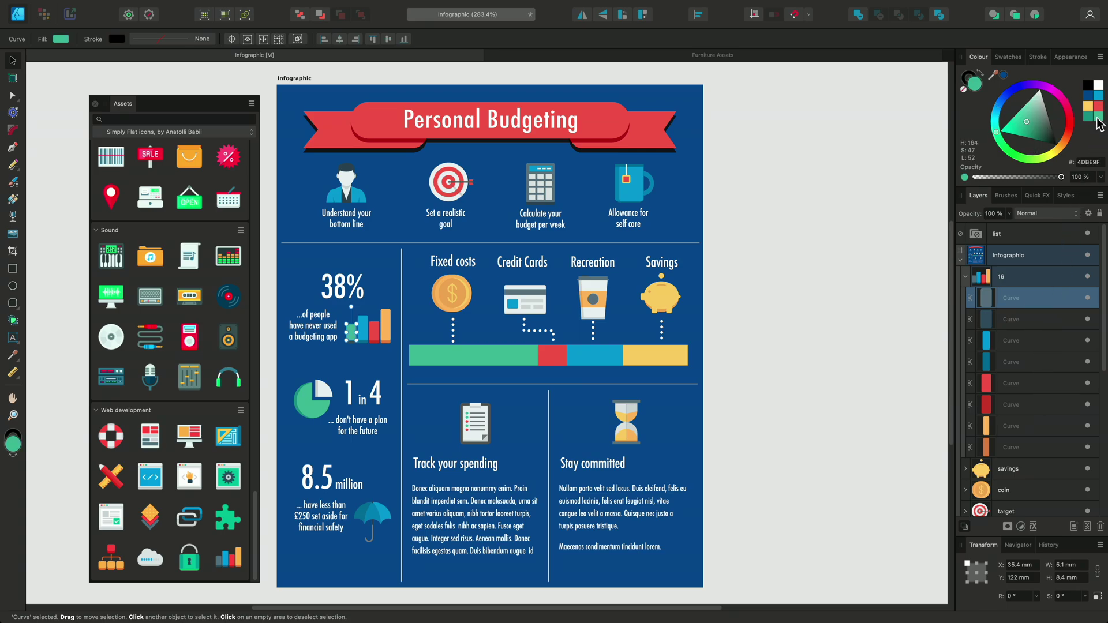
{"action": "left_click", "coordinate": [1049, 319]}
{"action": "left_click", "coordinate": [1090, 117]}
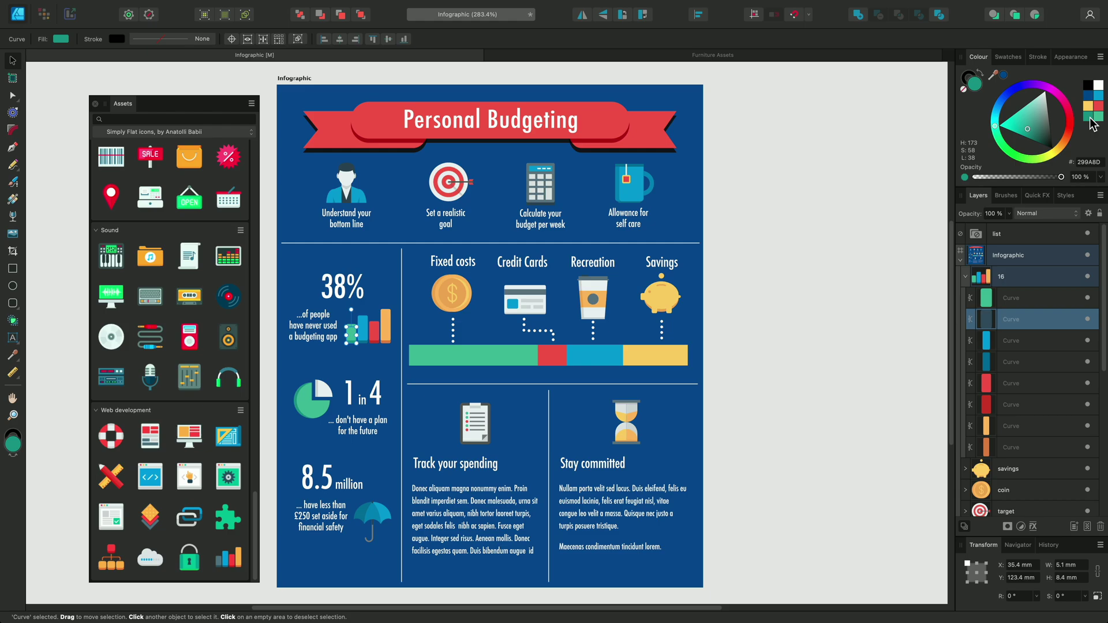
{"action": "left_click", "coordinate": [1029, 298]}
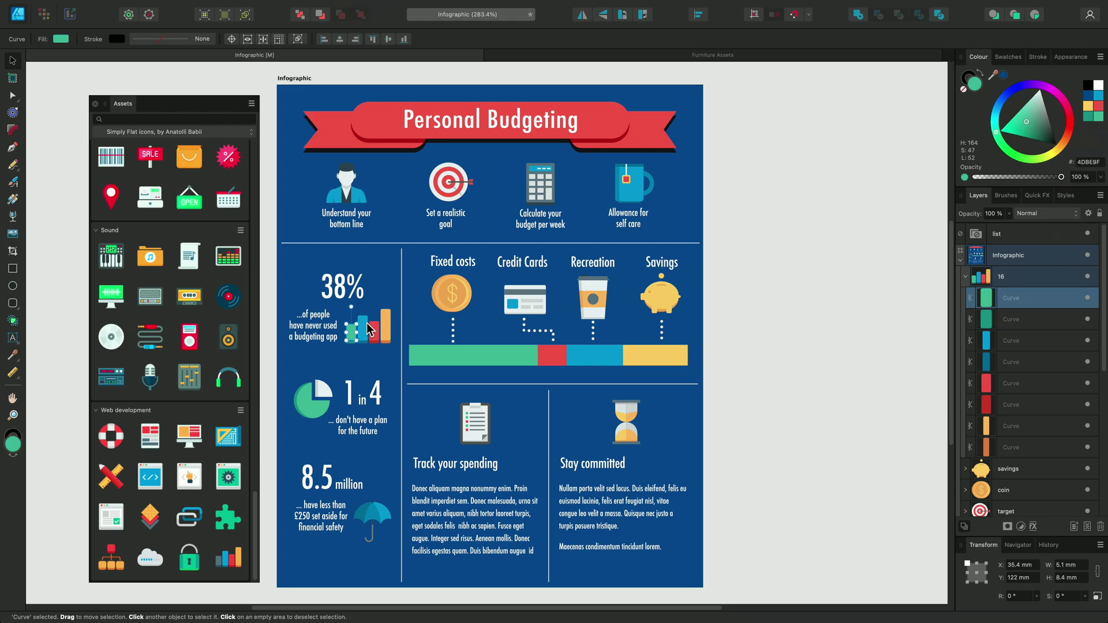
{"action": "left_click", "coordinate": [407, 283]}
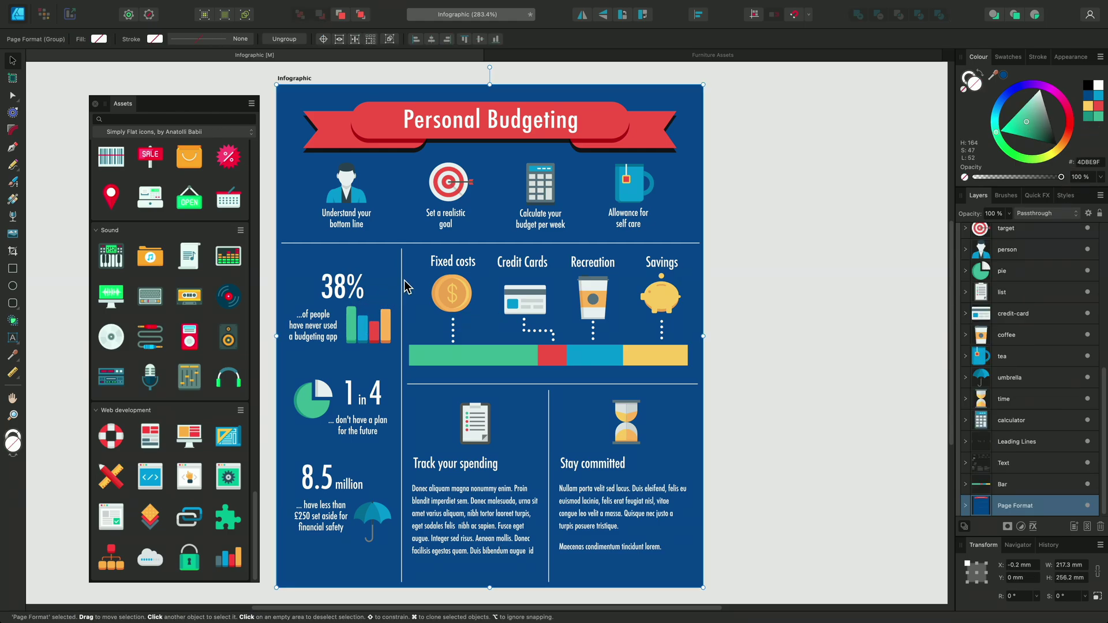
- In the Furniture Assets document, create a new asset category named Furniture
{"action": "left_click", "coordinate": [616, 53]}
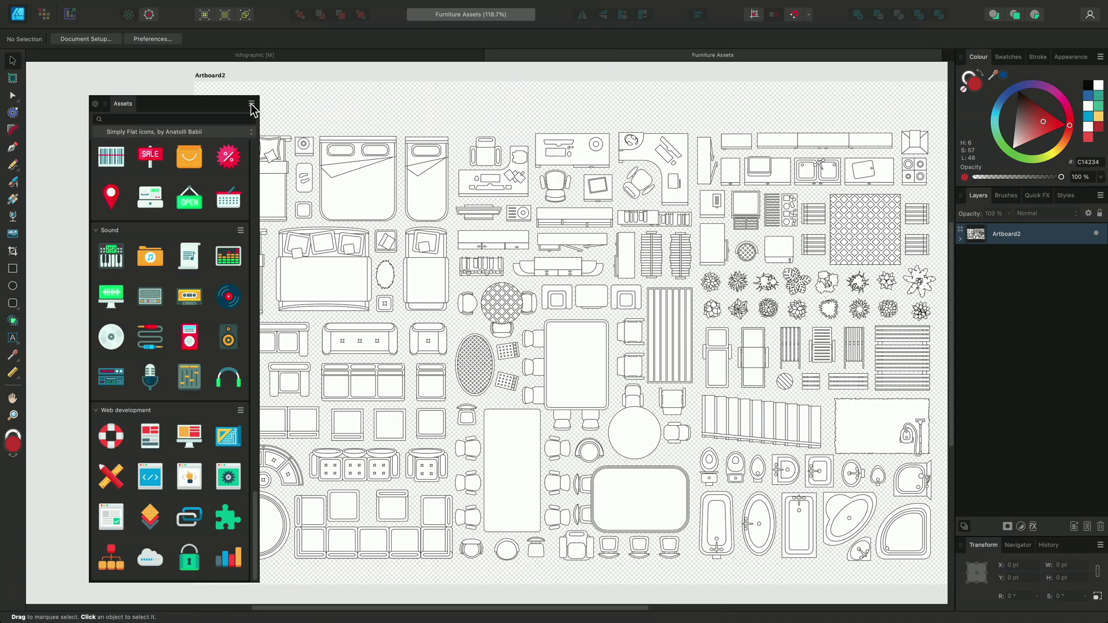
{"action": "left_click_drag", "start_coordinate": [228, 106], "coordinate": [177, 107]}
{"action": "left_click", "coordinate": [202, 102]}
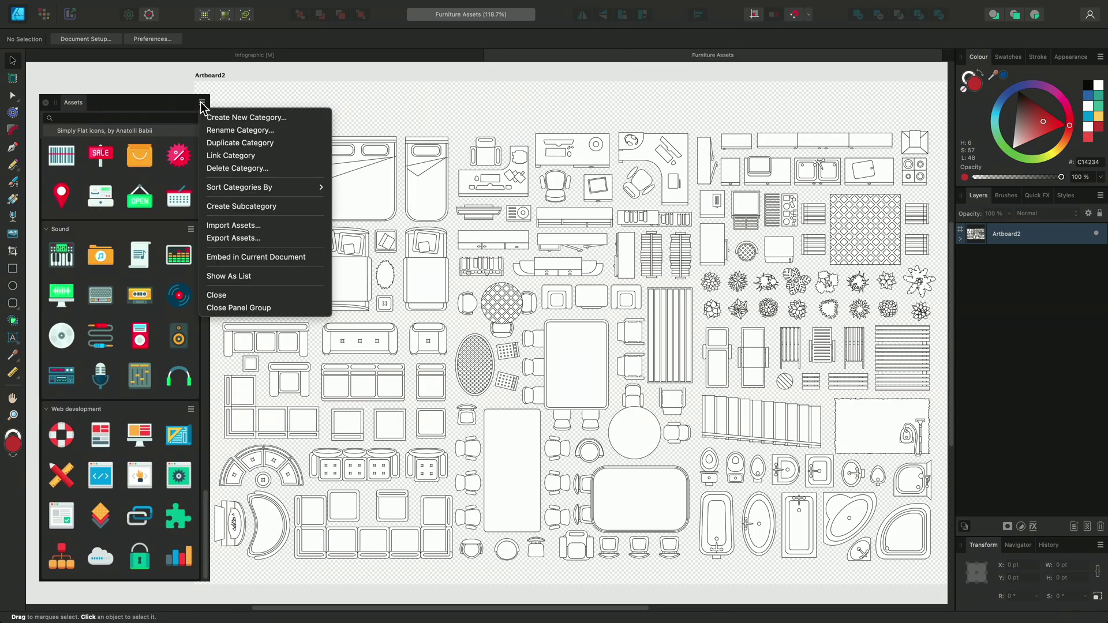
{"action": "left_click", "coordinate": [291, 118]}
{"action": "type", "text": "Furn"}
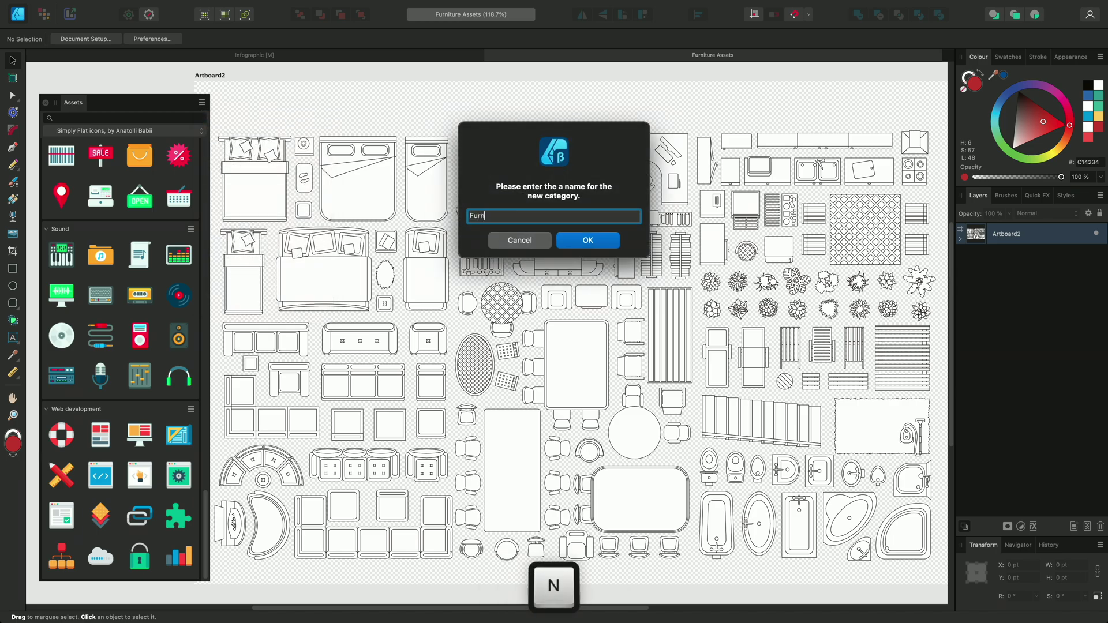
{"action": "type", "text": "iture"}
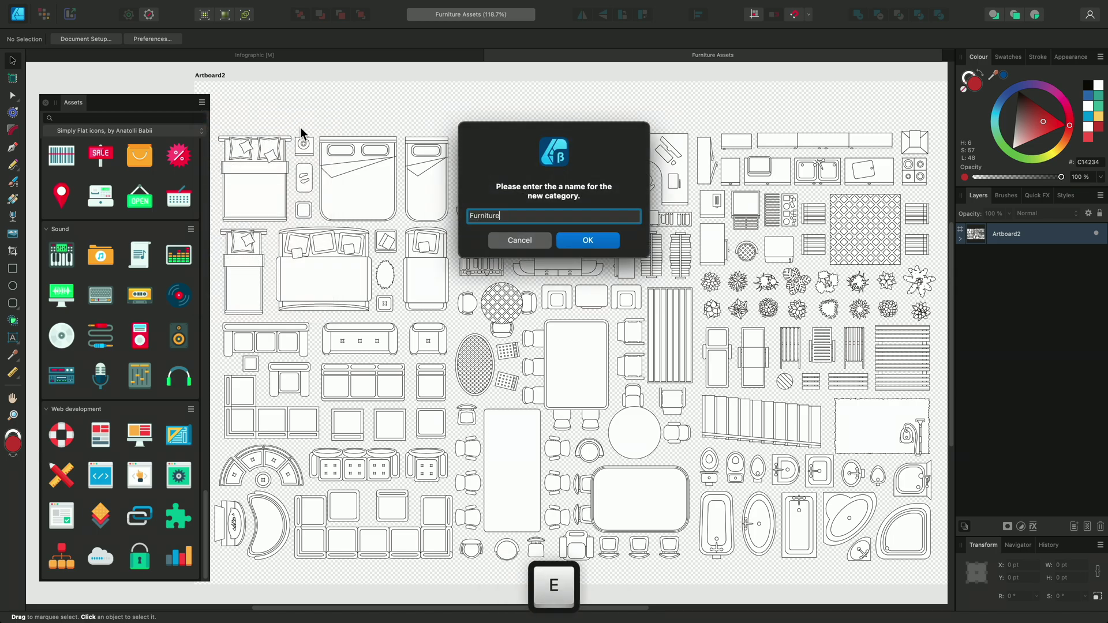
{"action": "left_click", "coordinate": [610, 241]}
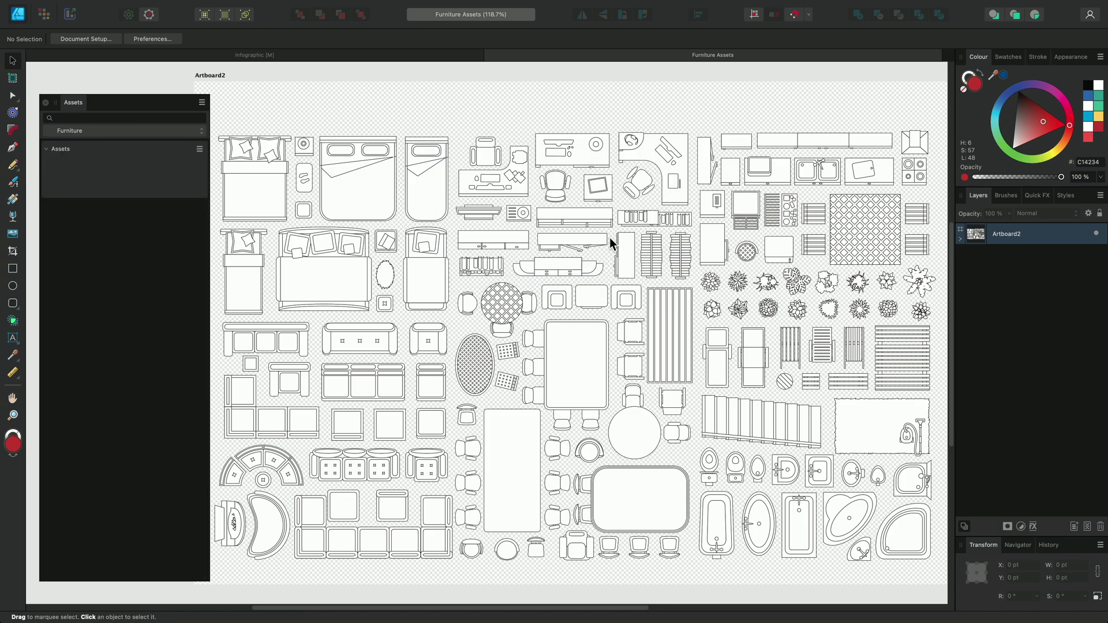
- Add a second subcategory to Furniture and rename it Chairs
{"action": "left_click", "coordinate": [202, 102]}
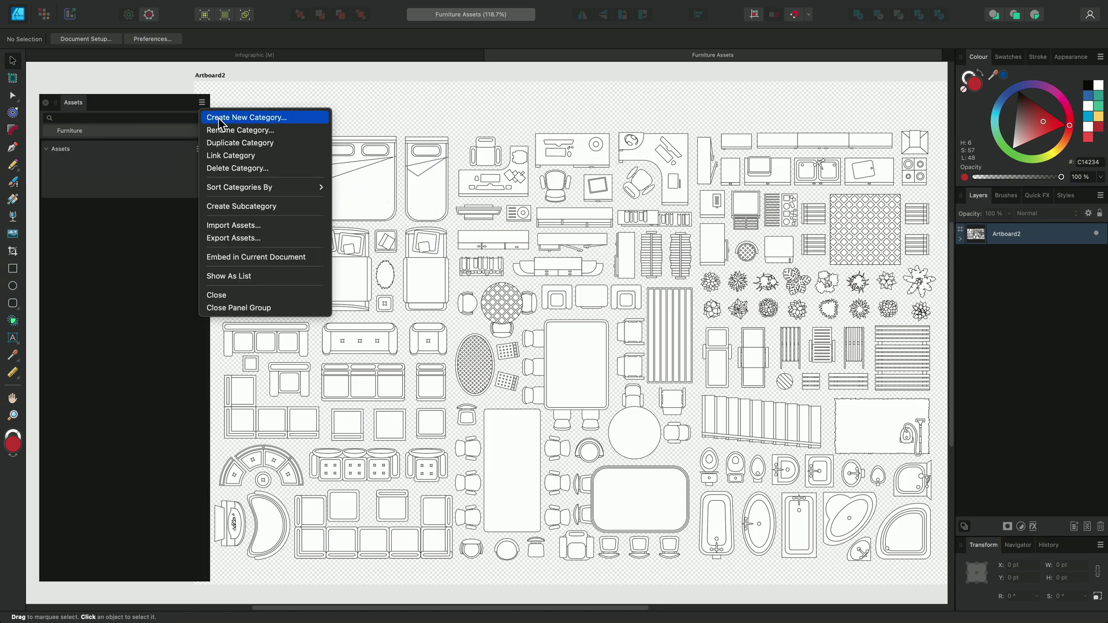
{"action": "left_click", "coordinate": [293, 209]}
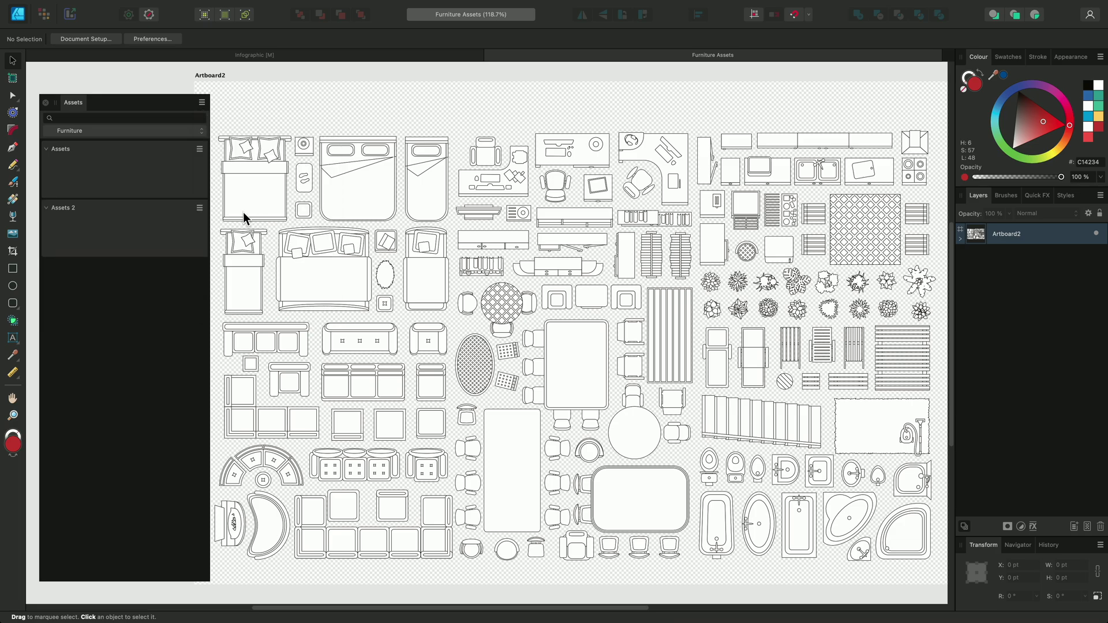
{"action": "left_click", "coordinate": [200, 208]}
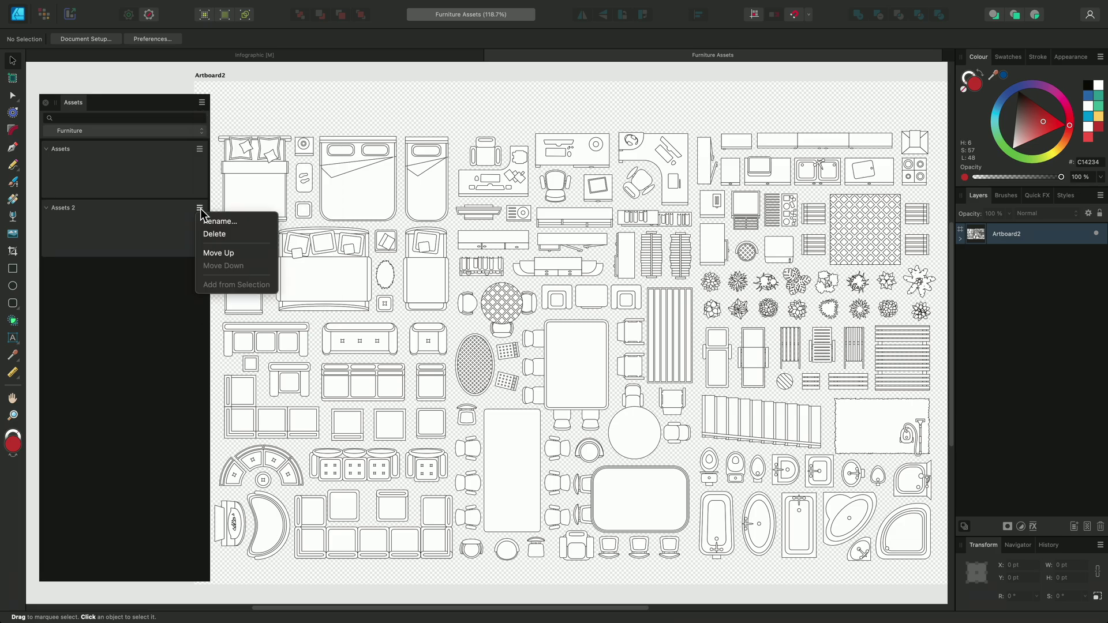
{"action": "left_click", "coordinate": [254, 225]}
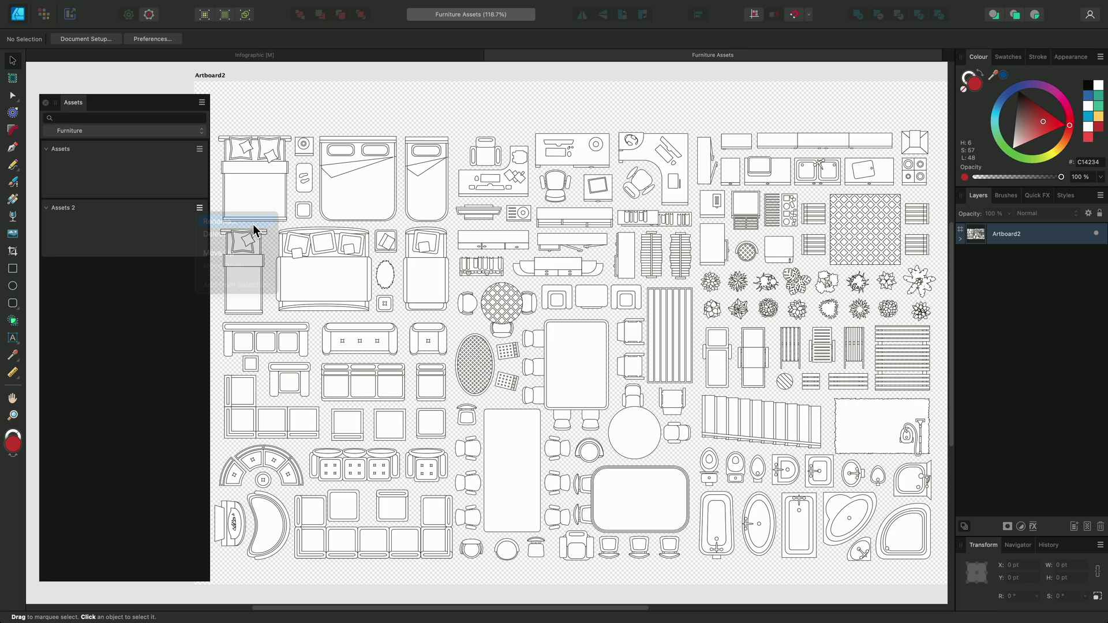
{"action": "type", "text": "Chairs"}
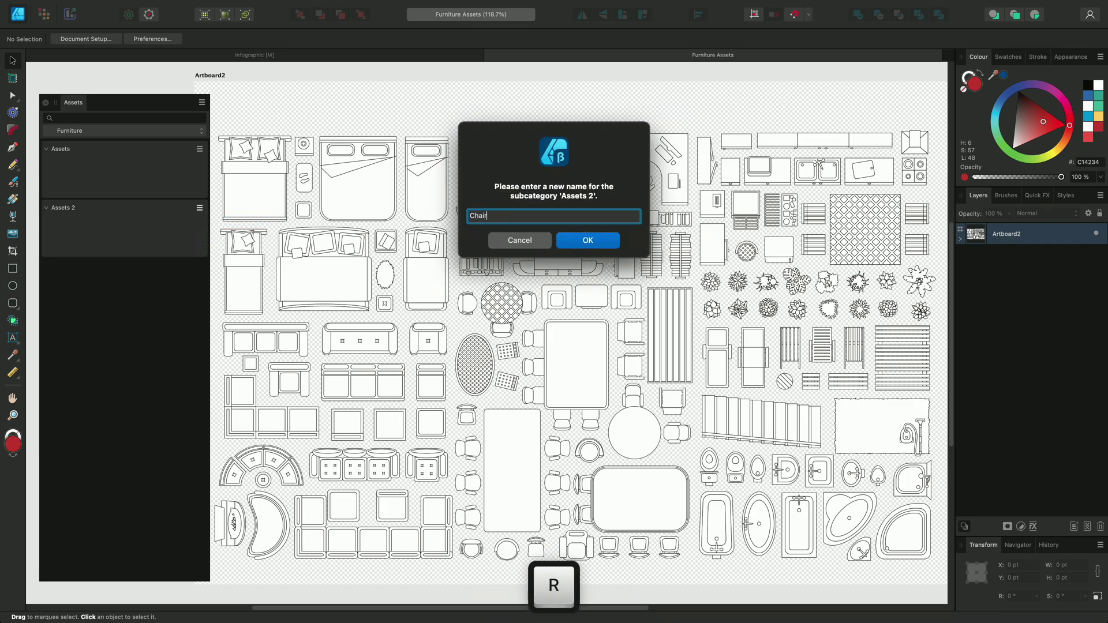
{"action": "left_click", "coordinate": [582, 243]}
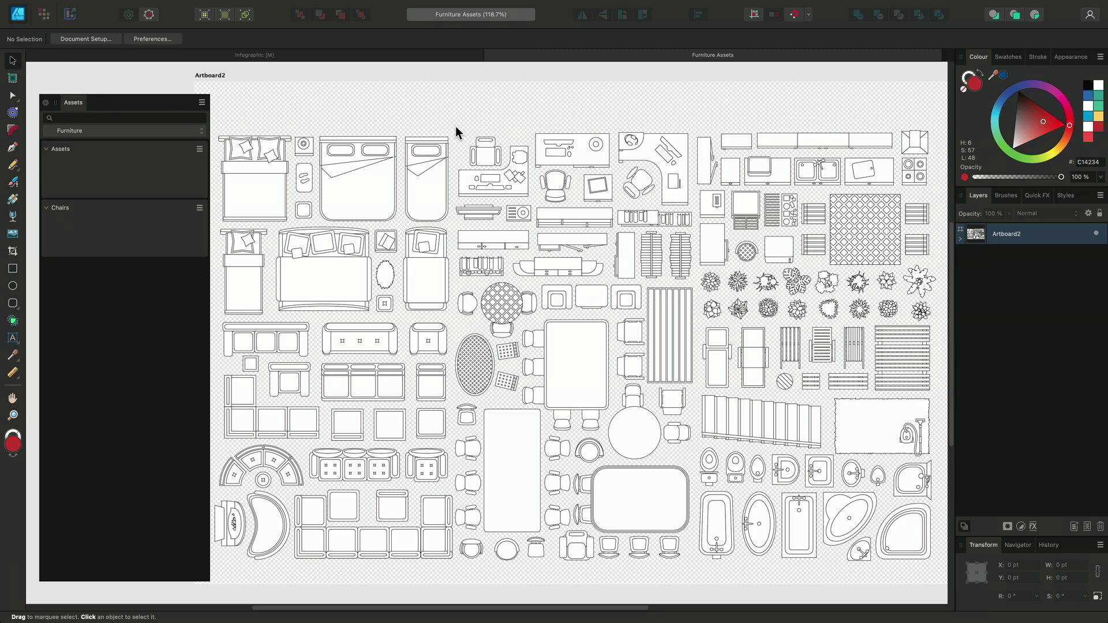
- Group the curves of the chair near the top into one layer named chair
{"action": "left_click_drag", "start_coordinate": [456, 128], "coordinate": [510, 168]}
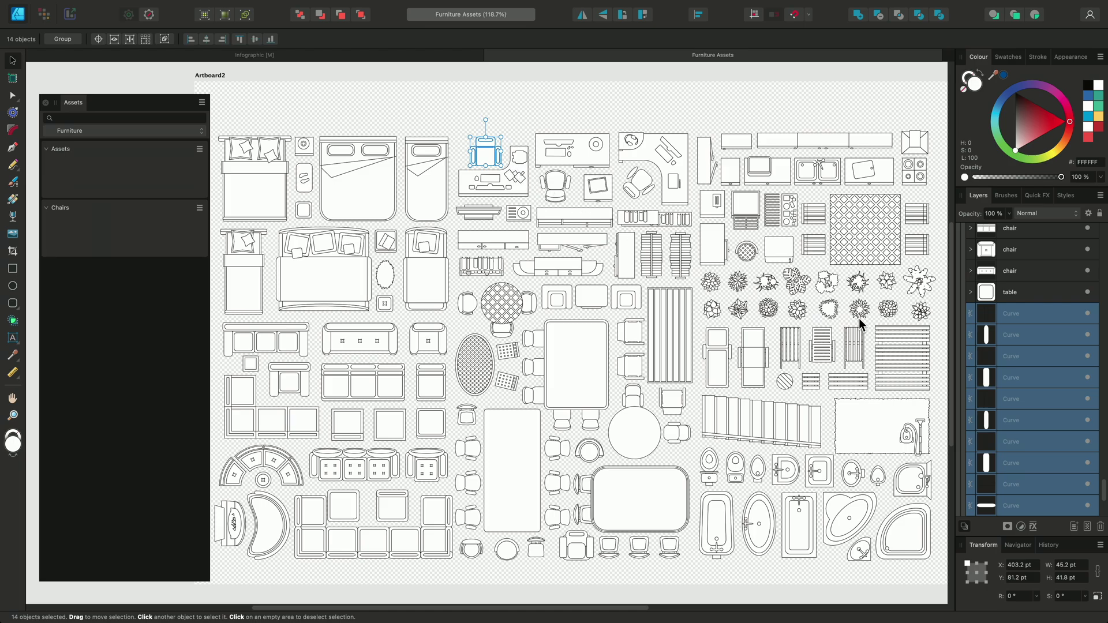
{"action": "right_click", "coordinate": [1047, 342]}
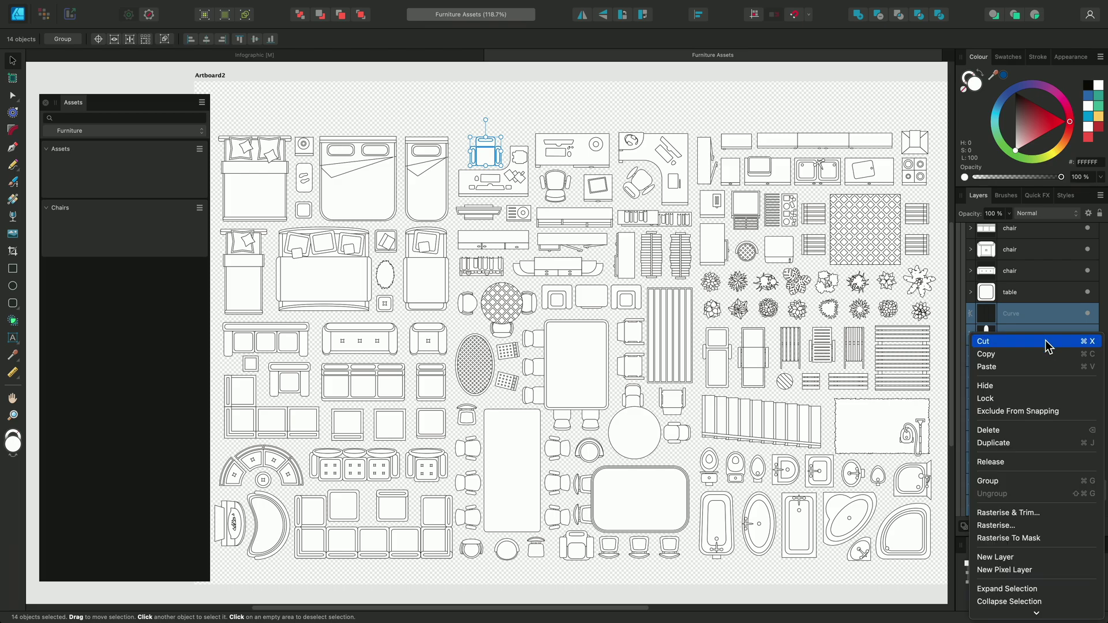
{"action": "left_click", "coordinate": [1036, 481]}
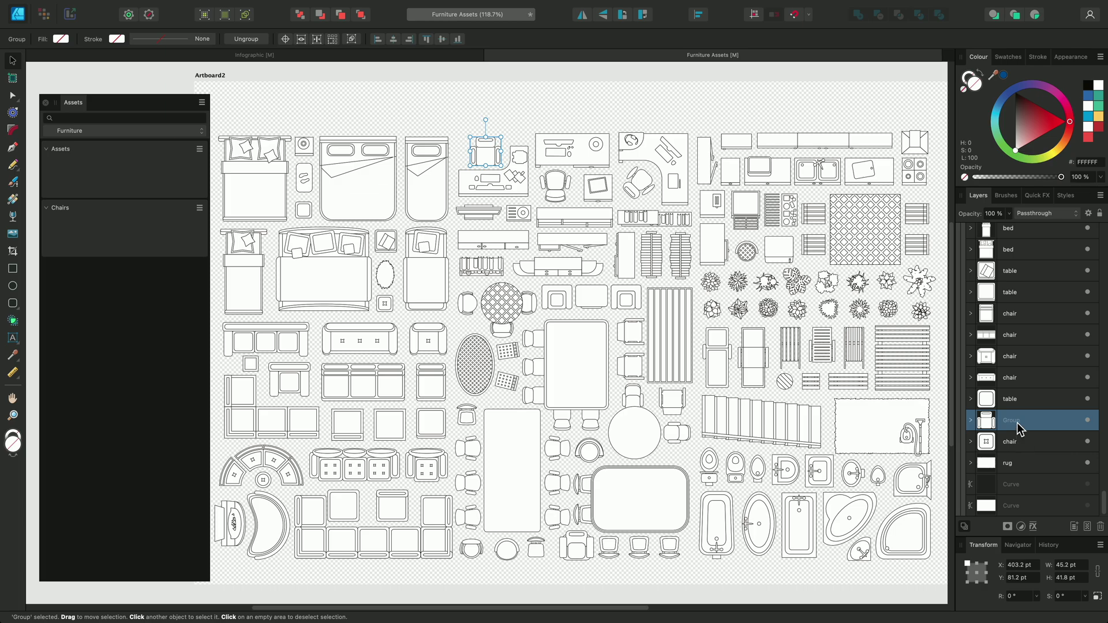
{"action": "double_click", "coordinate": [1017, 425]}
{"action": "type", "text": "chair"}
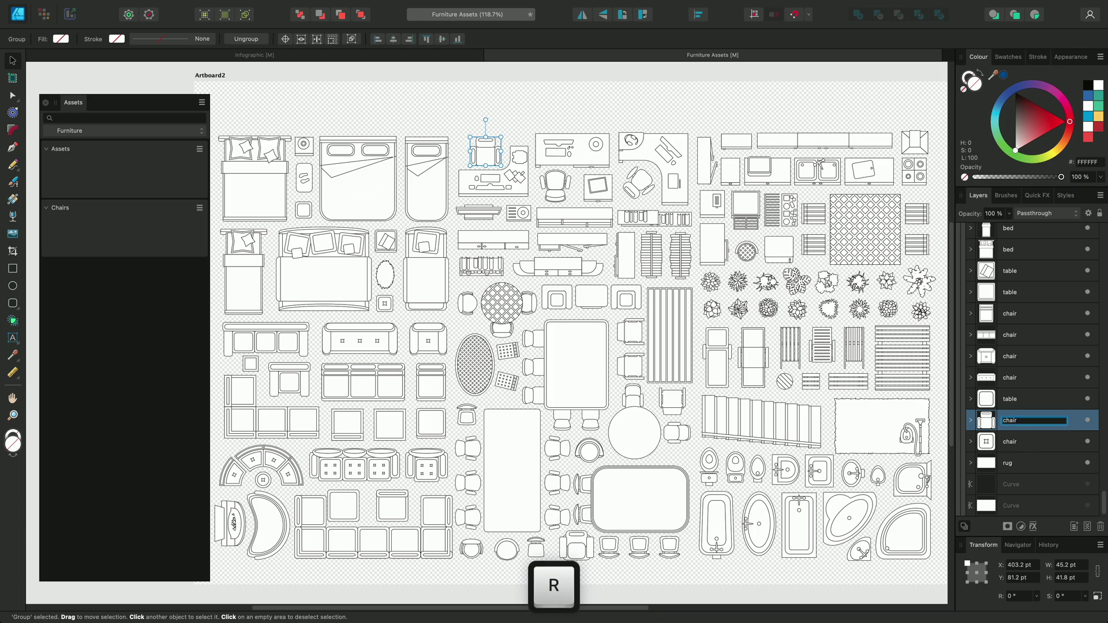
{"action": "key", "text": "Return"}
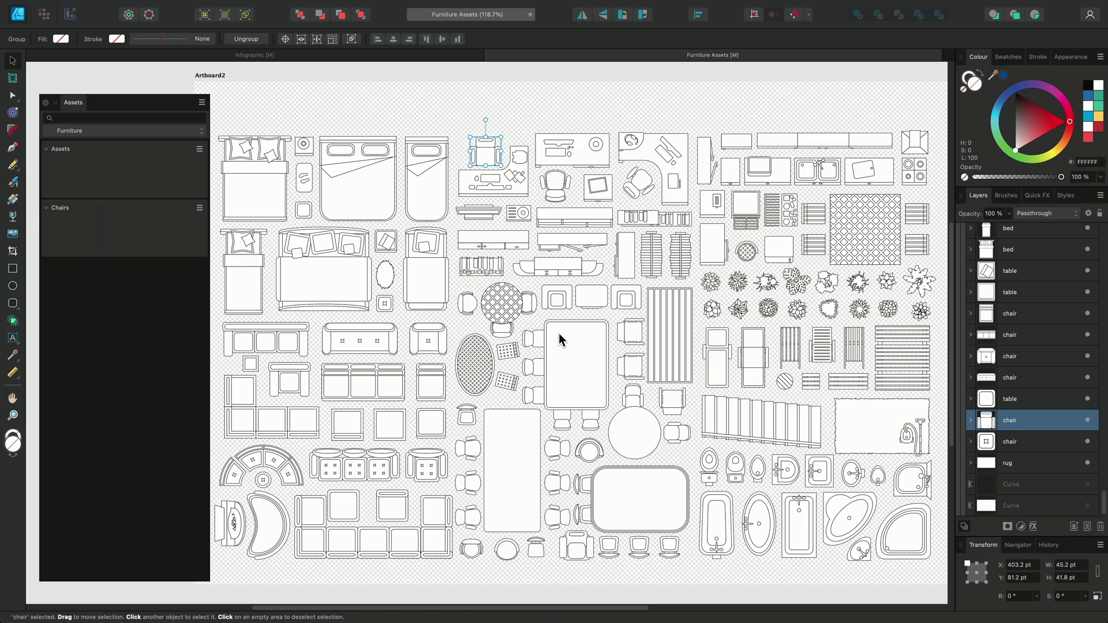
{"action": "left_click", "coordinate": [200, 209]}
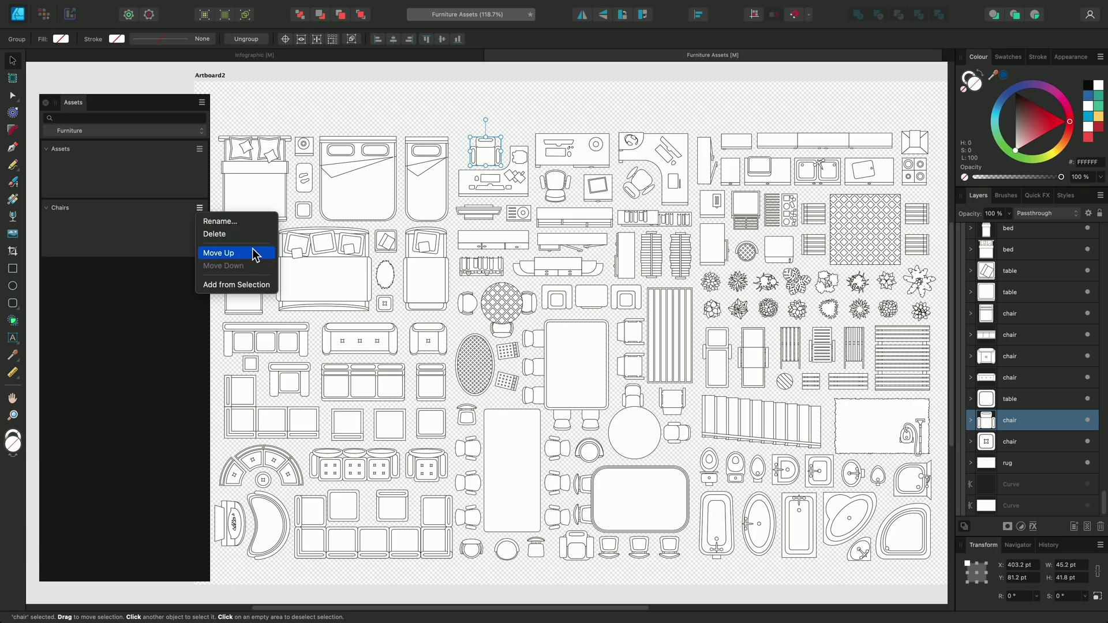
- Add the grouped chair as an asset in the Chairs subcategory
{"action": "left_click", "coordinate": [269, 284]}
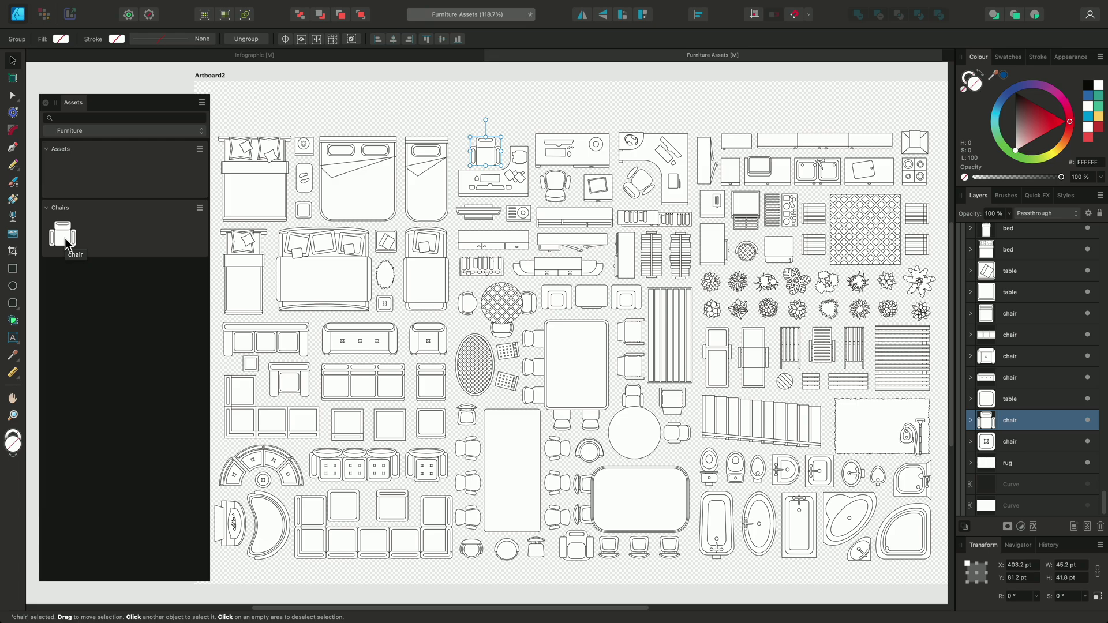
{"action": "right_click", "coordinate": [65, 237]}
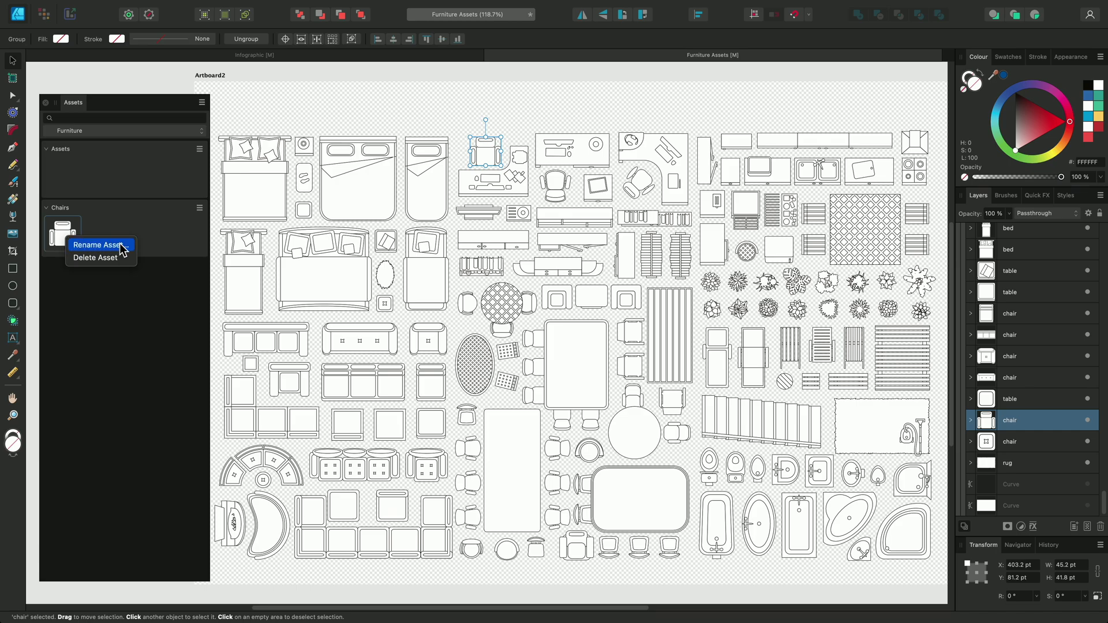
{"action": "left_click", "coordinate": [148, 235]}
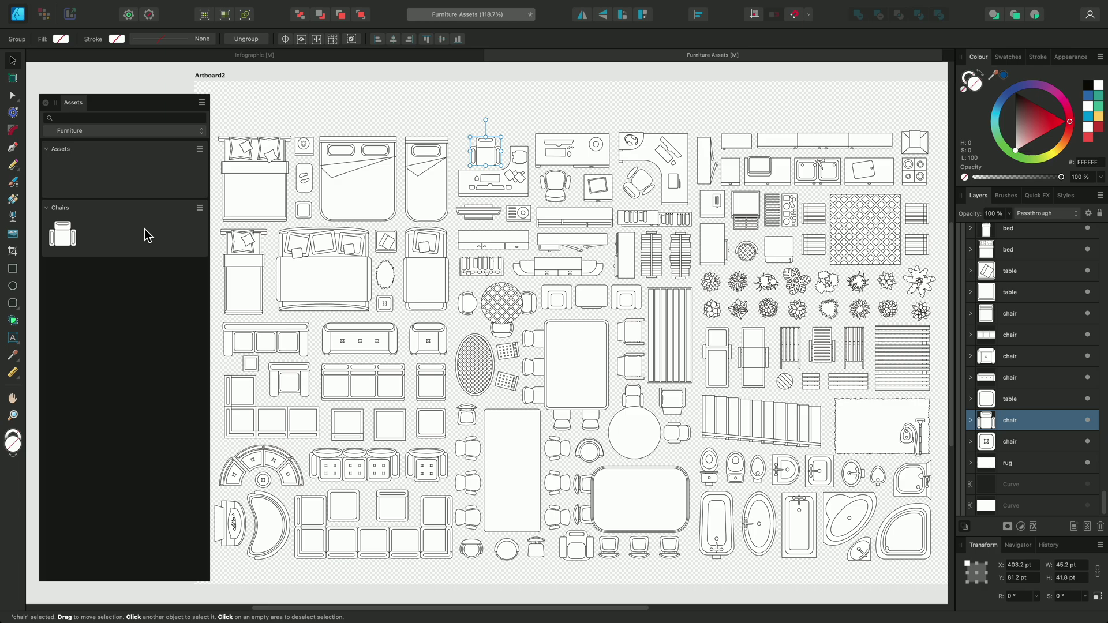
- Drag two chair assets onto the artboard to form a row of three above the plan
{"action": "left_click_drag", "start_coordinate": [63, 233], "coordinate": [349, 109]}
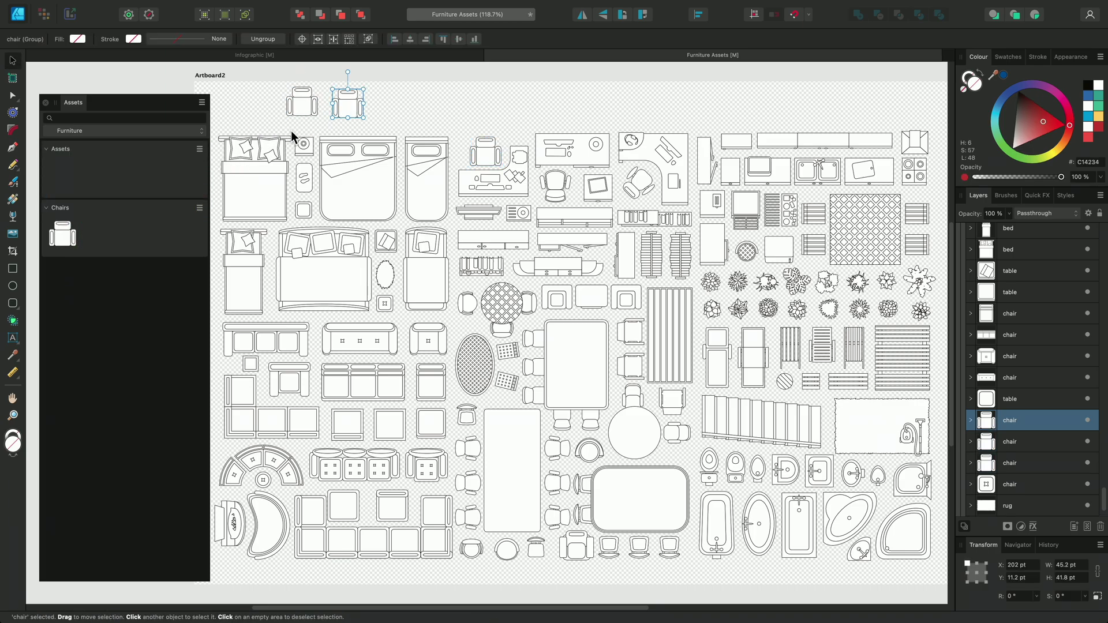
{"action": "left_click_drag", "start_coordinate": [63, 239], "coordinate": [390, 111]}
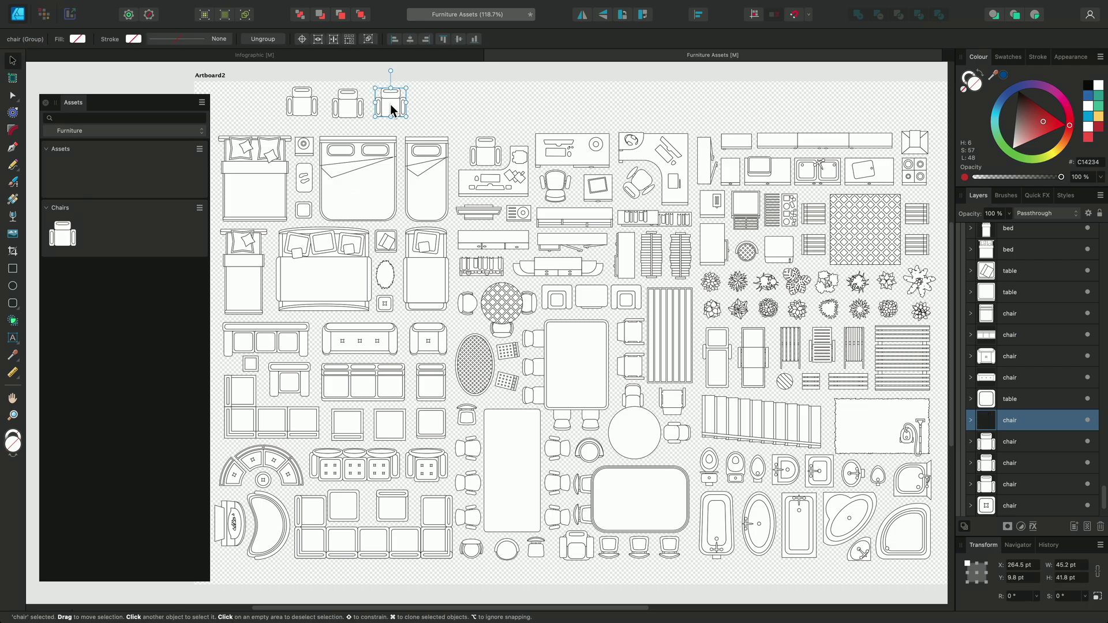
{"action": "double_click", "coordinate": [391, 109]}
{"action": "left_click", "coordinate": [421, 109]}
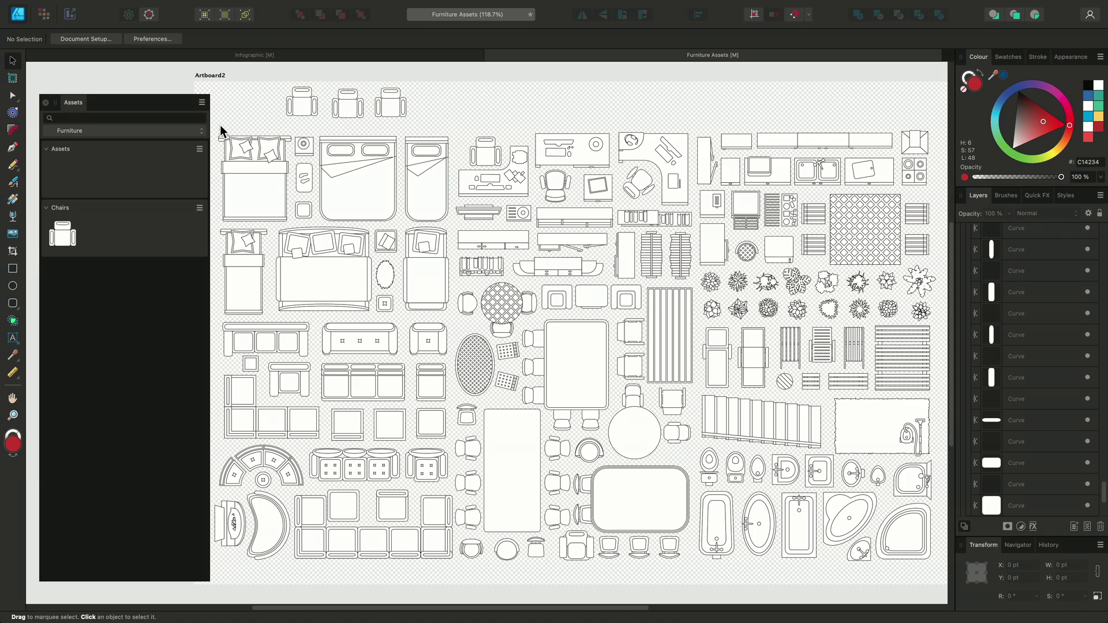
- Add all the floor-plan furniture pieces as assets in Furniture's Assets subcategory
{"action": "left_click_drag", "start_coordinate": [212, 129], "coordinate": [938, 572]}
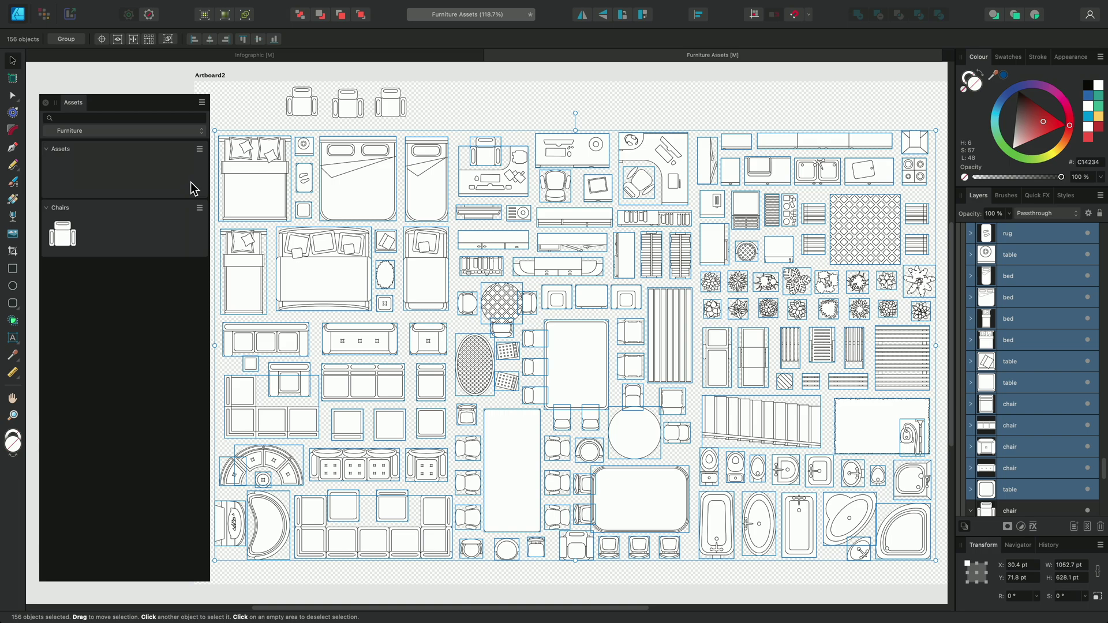
{"action": "left_click", "coordinate": [200, 149]}
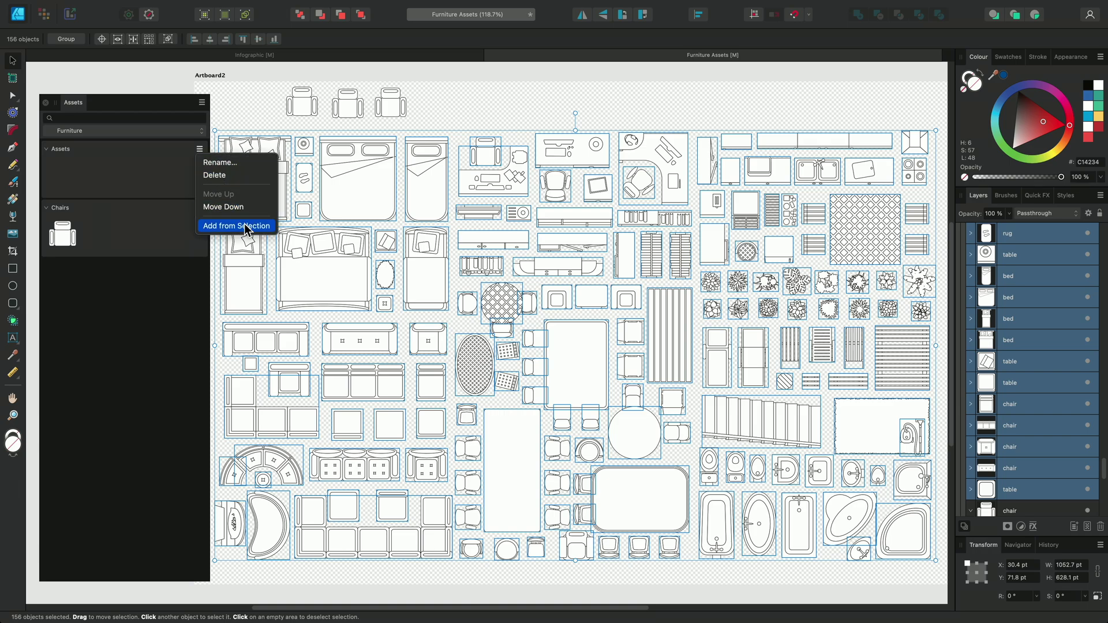
{"action": "left_click", "coordinate": [246, 225]}
{"action": "scroll", "coordinate": [206, 249], "scroll_direction": "down", "scroll_amount": 2}
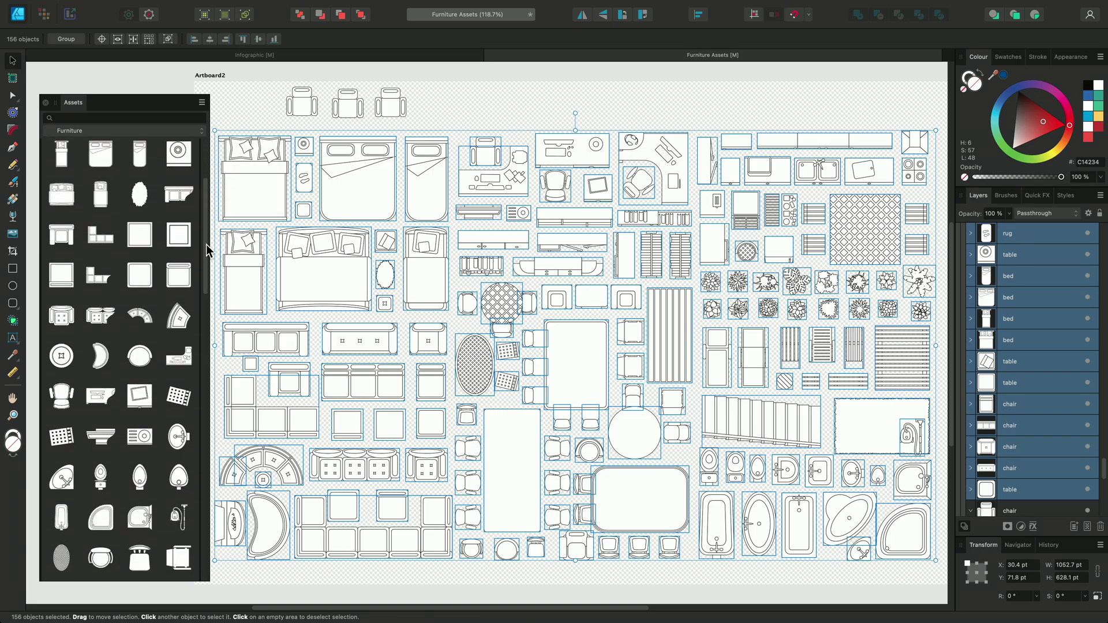
{"action": "left_click_drag", "start_coordinate": [207, 249], "coordinate": [217, 200]}
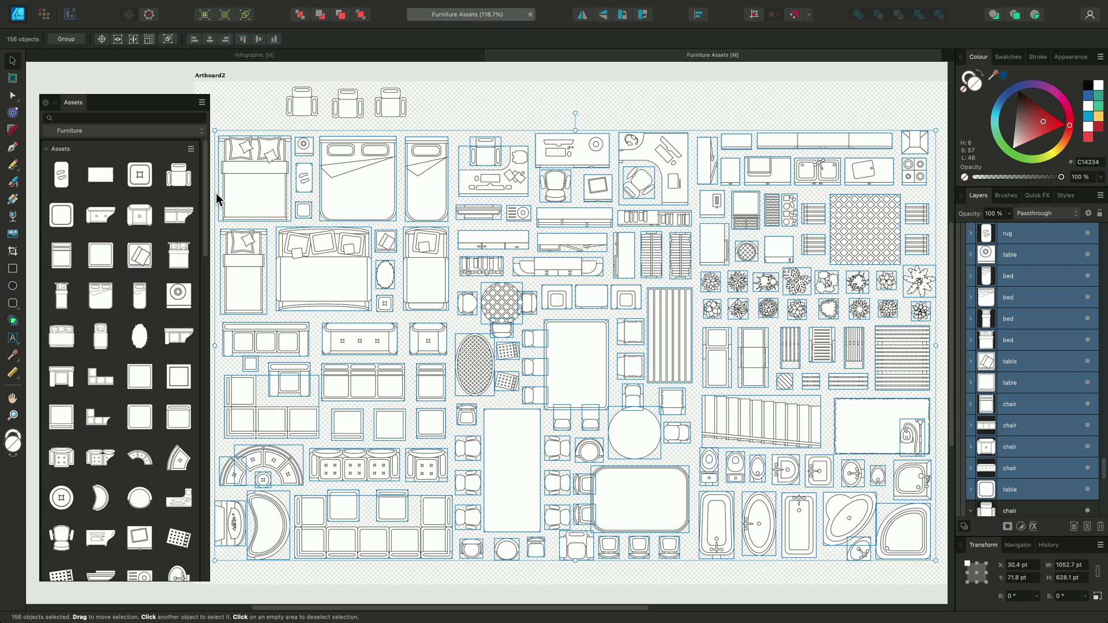
- Search the Furniture assets for 'bed' to show the six bed pieces
{"action": "left_click", "coordinate": [136, 118]}
{"action": "type", "text": "bed"}
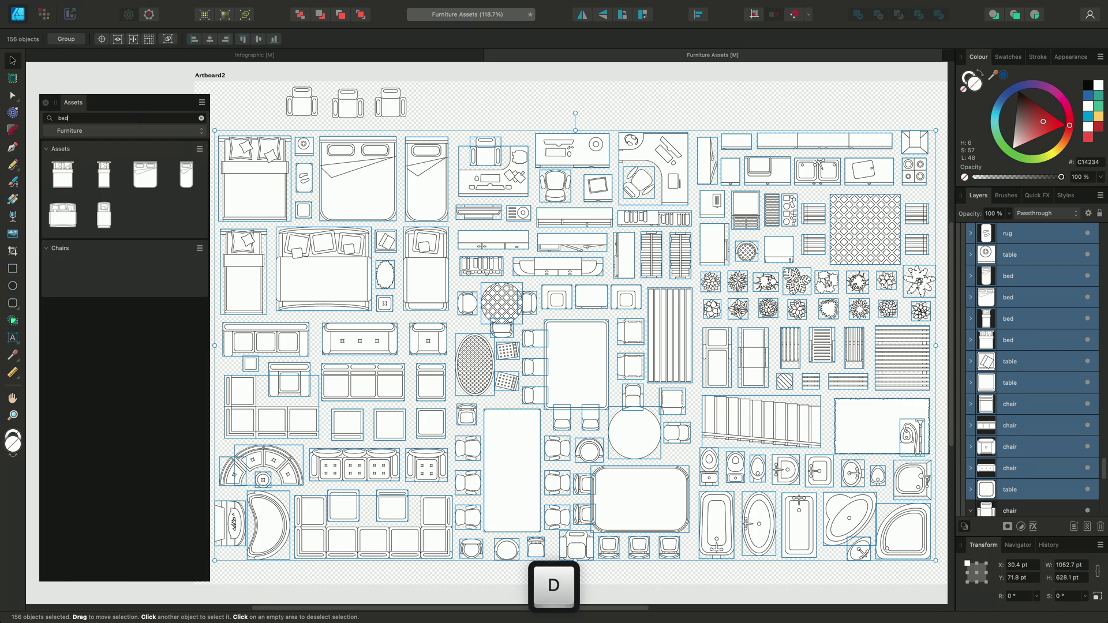